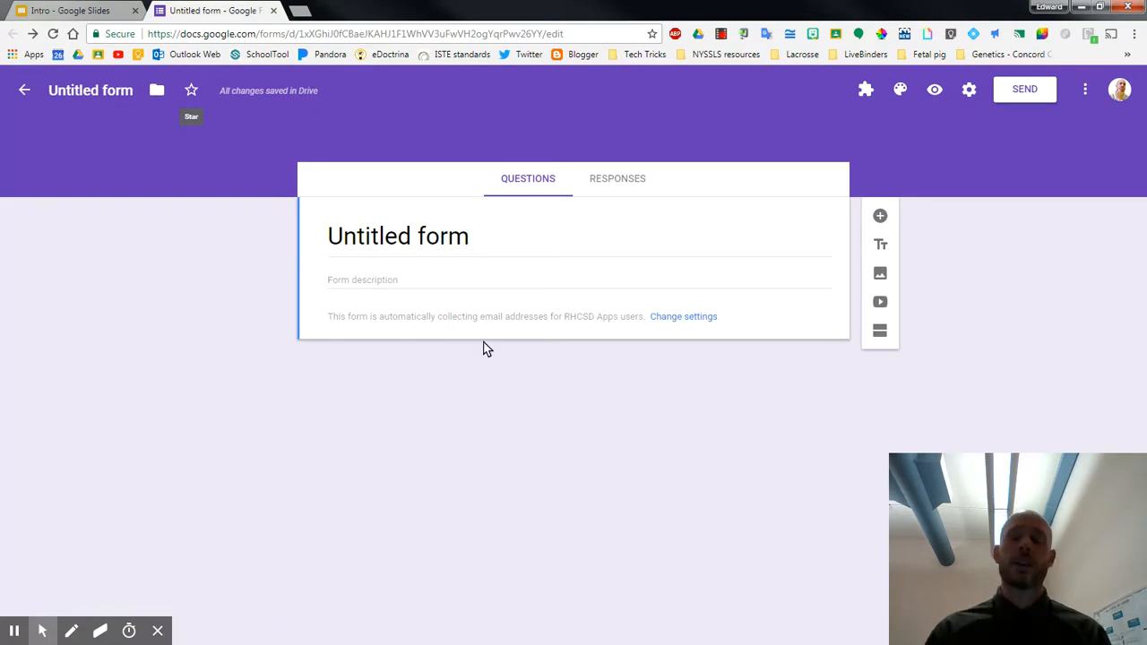
Switch off accepting responses for the form, turn it back on, and return to the questions
click(611, 182)
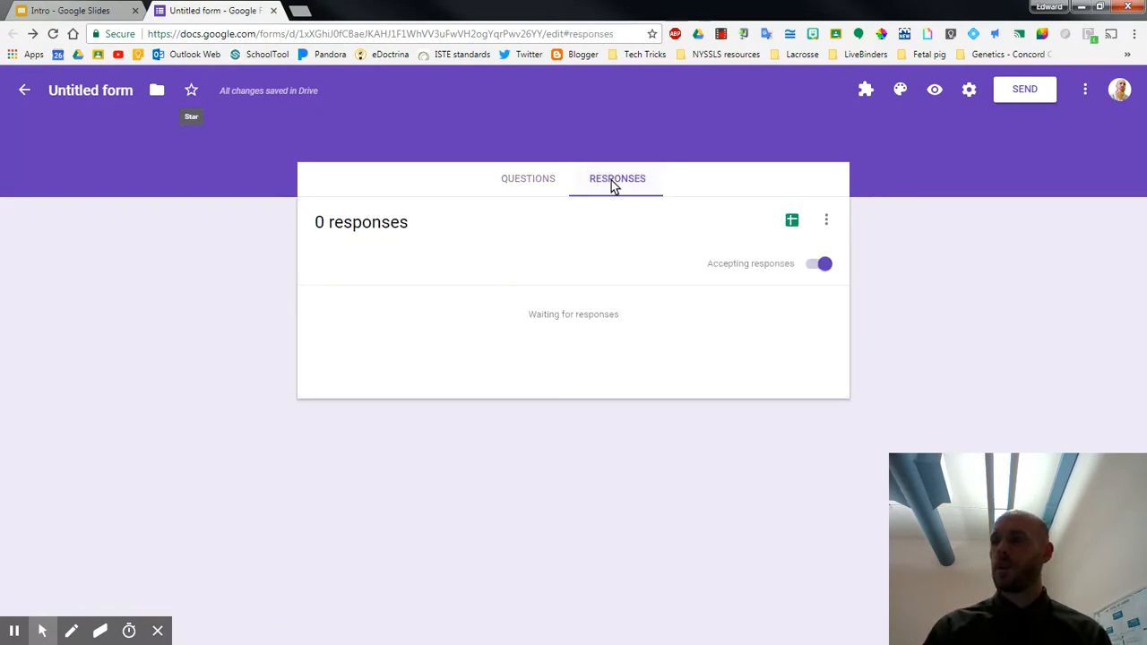
click(820, 266)
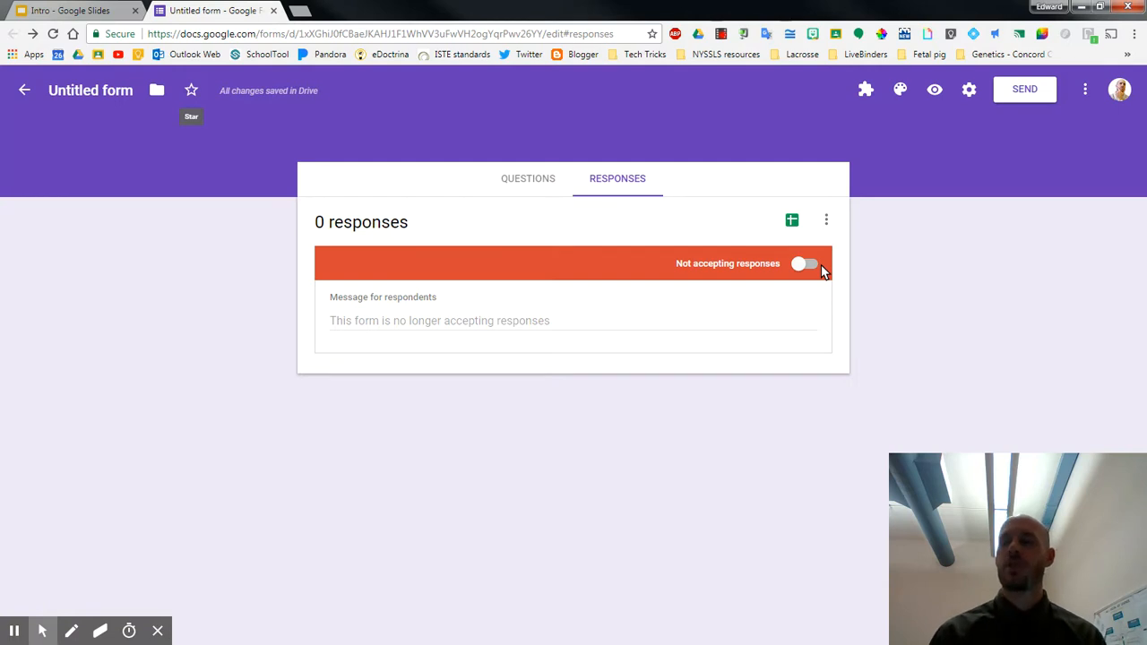
click(805, 267)
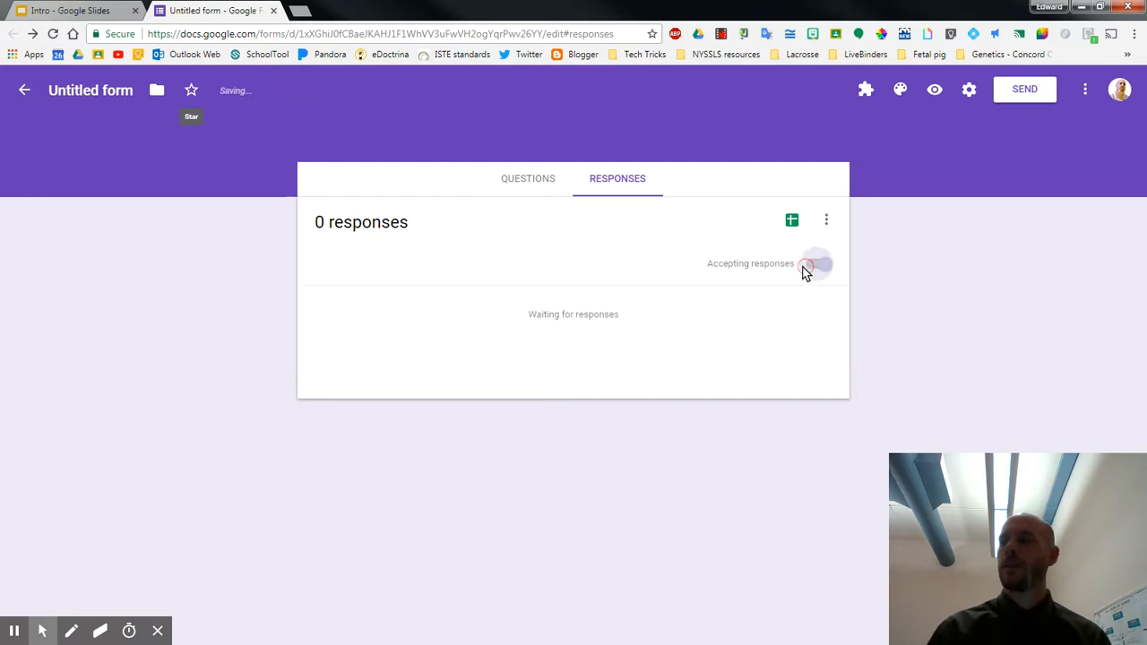
click(526, 182)
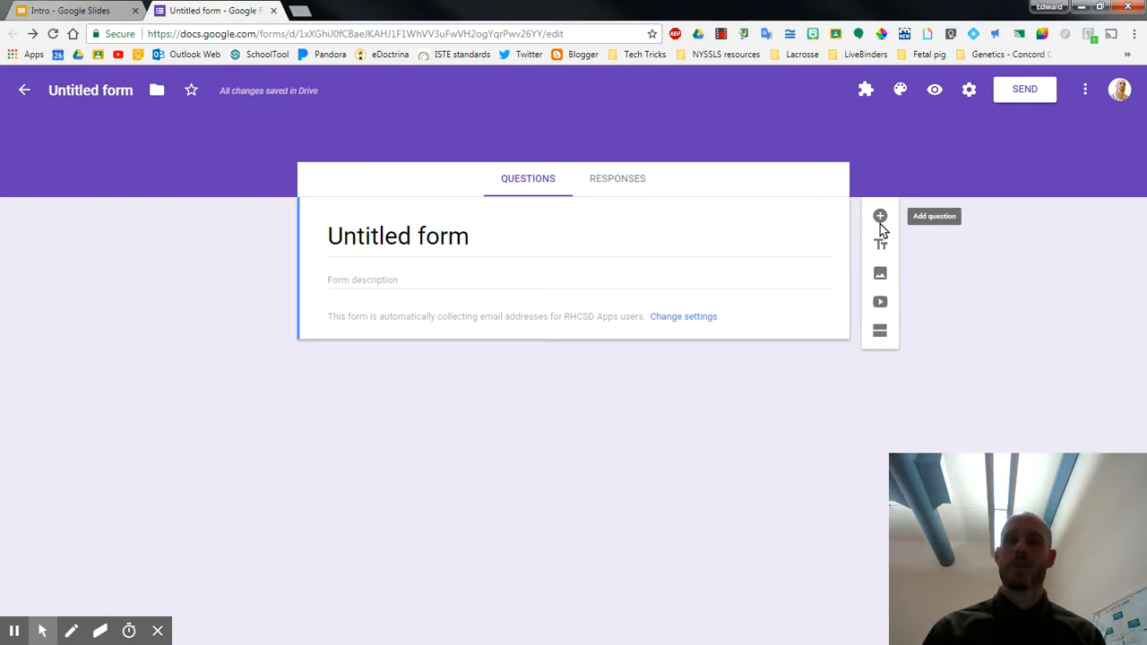
Add a second section to the form and a short answer question in section 1
click(881, 333)
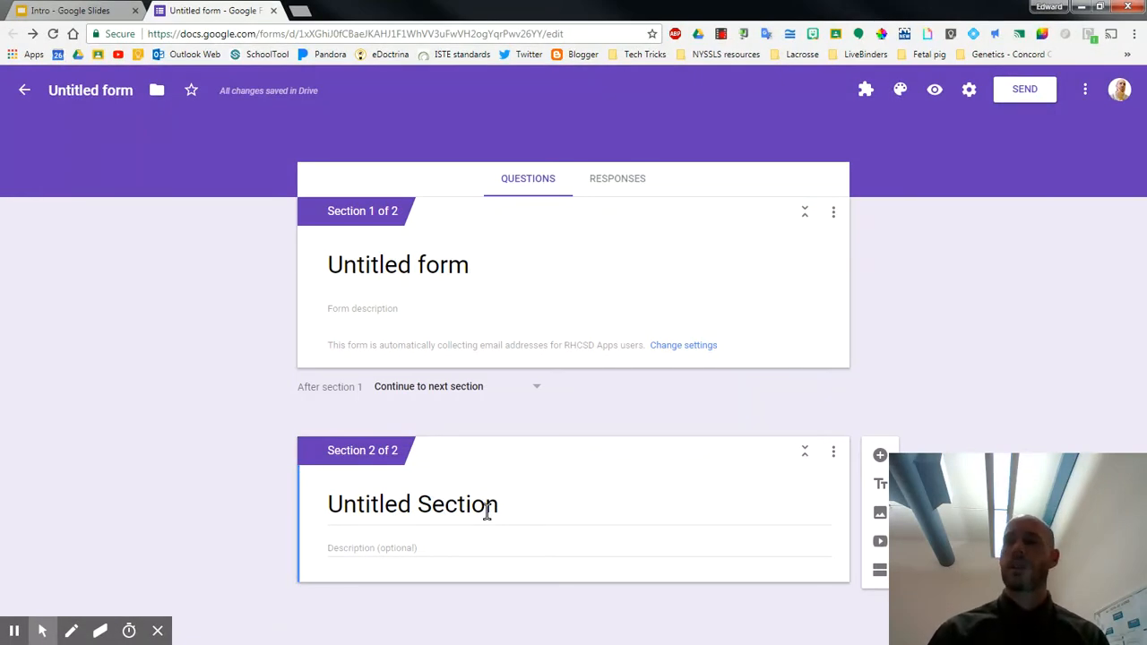
click(320, 331)
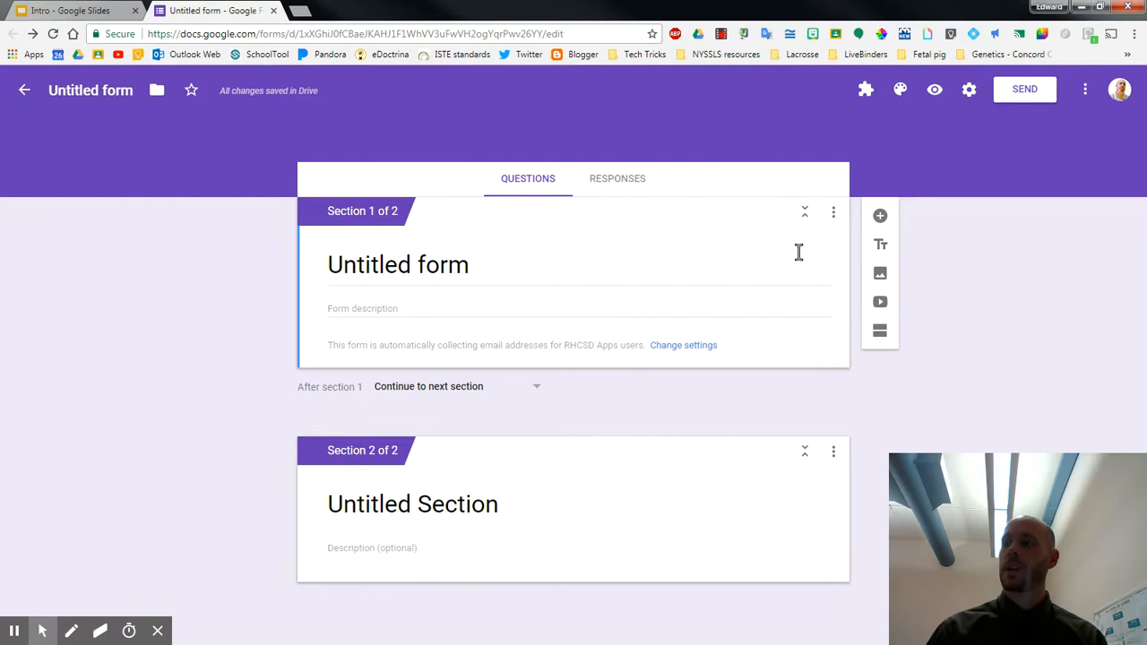
click(879, 215)
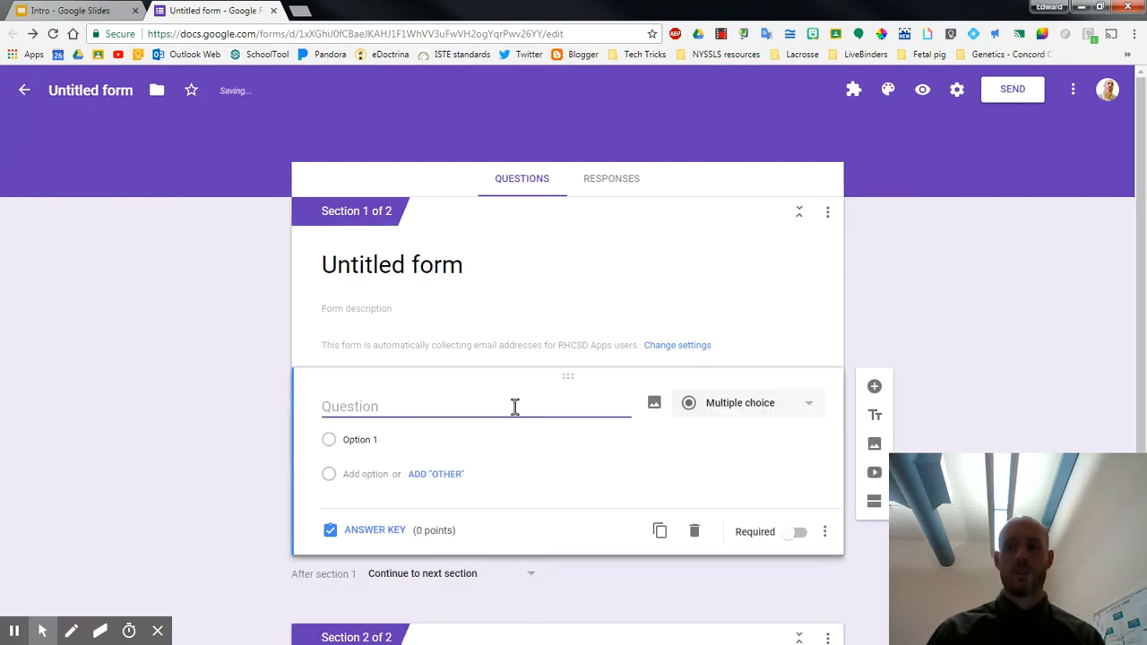
click(751, 409)
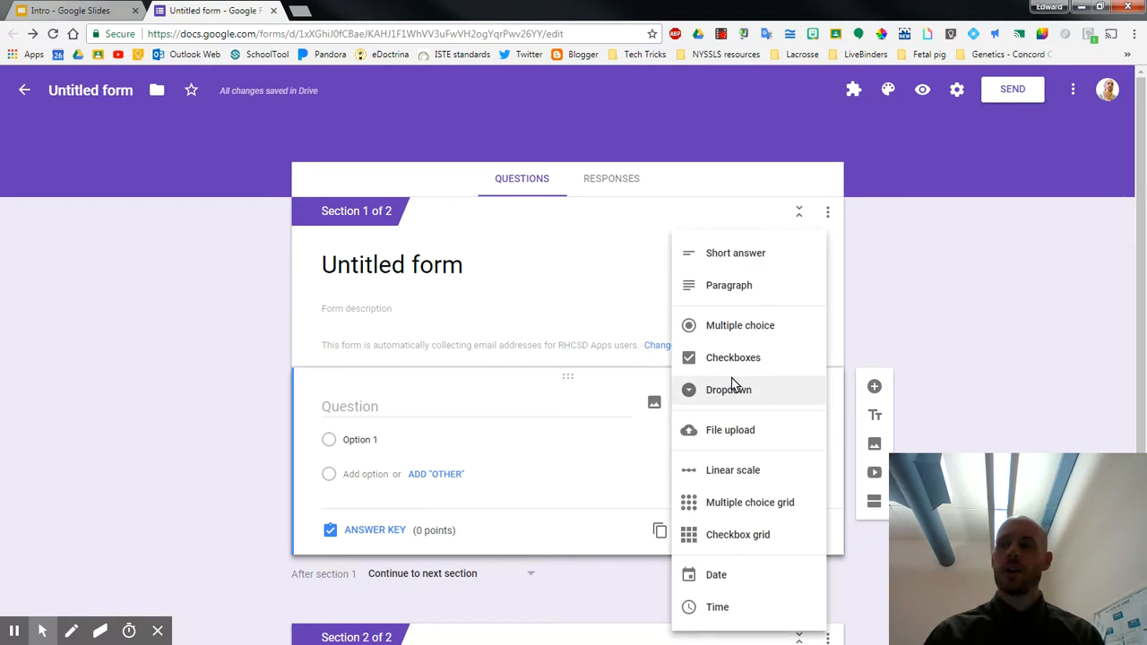
click(724, 255)
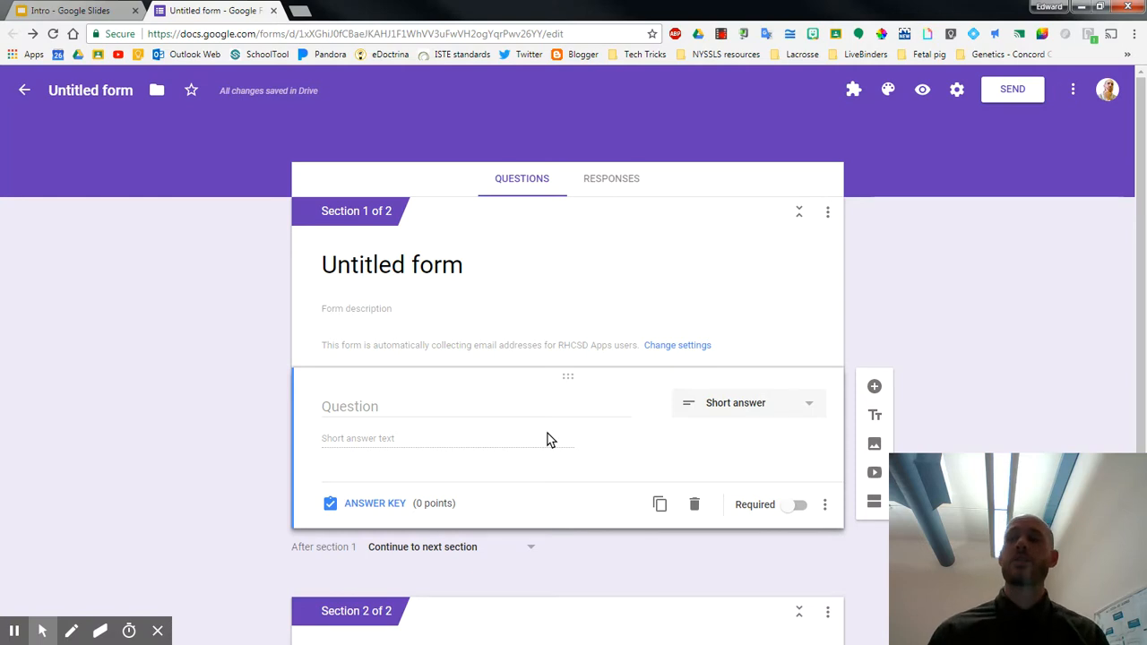
Make the short answer question required and title it Password
click(790, 505)
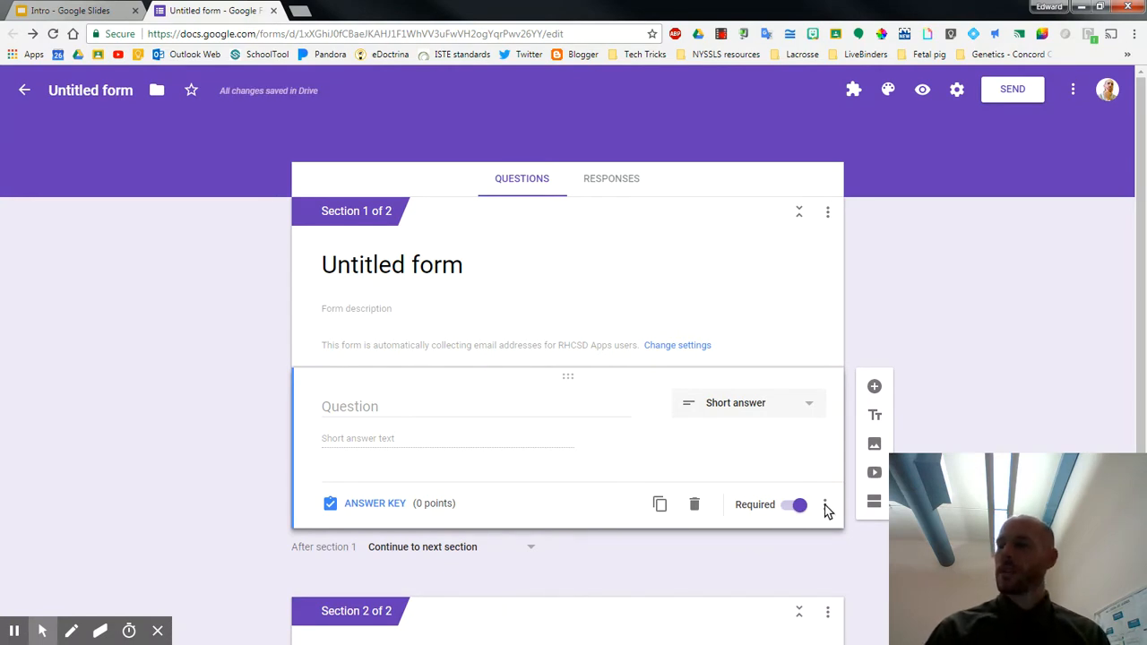
click(343, 403)
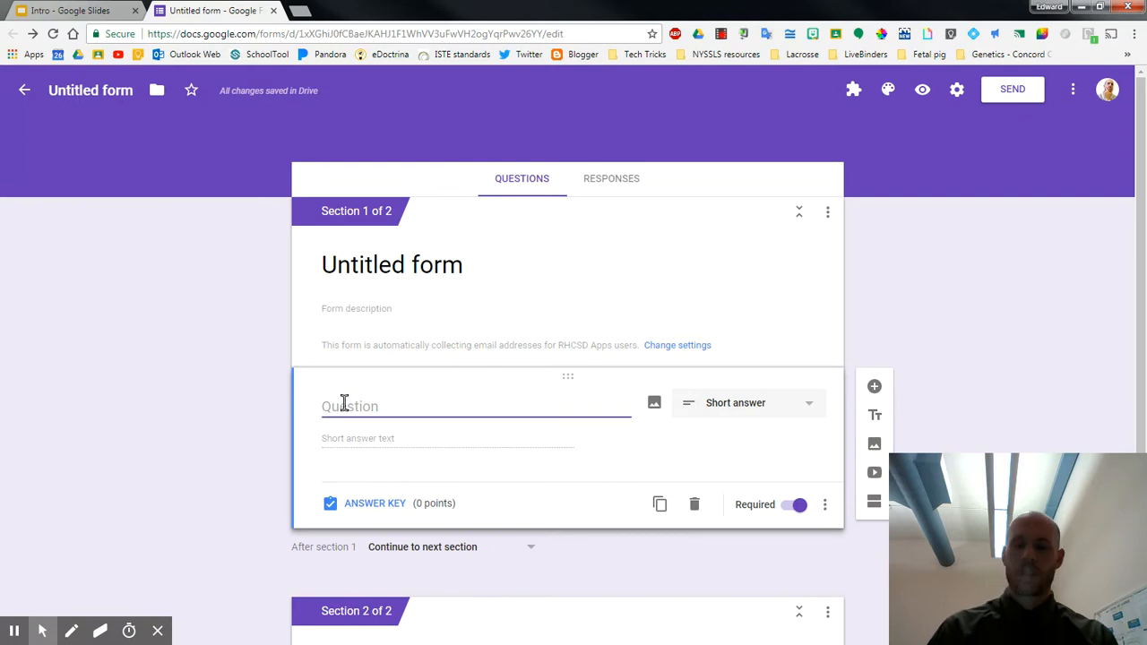
text(Passwoar)
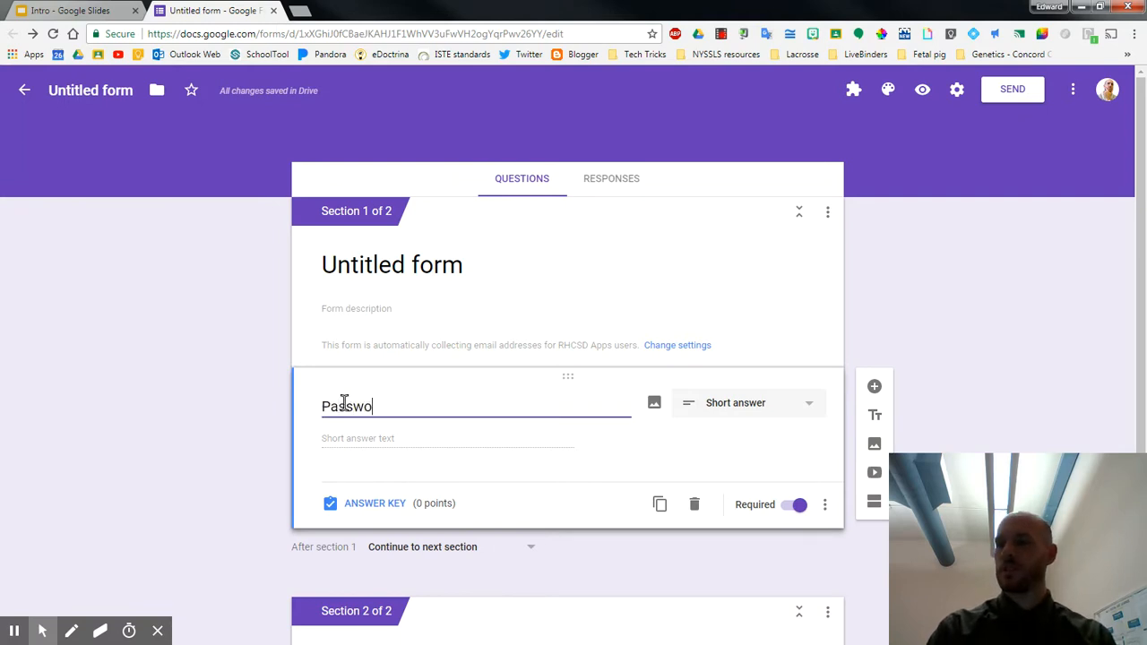
key(BackSpace)
key(BackSpace)
text(rd)
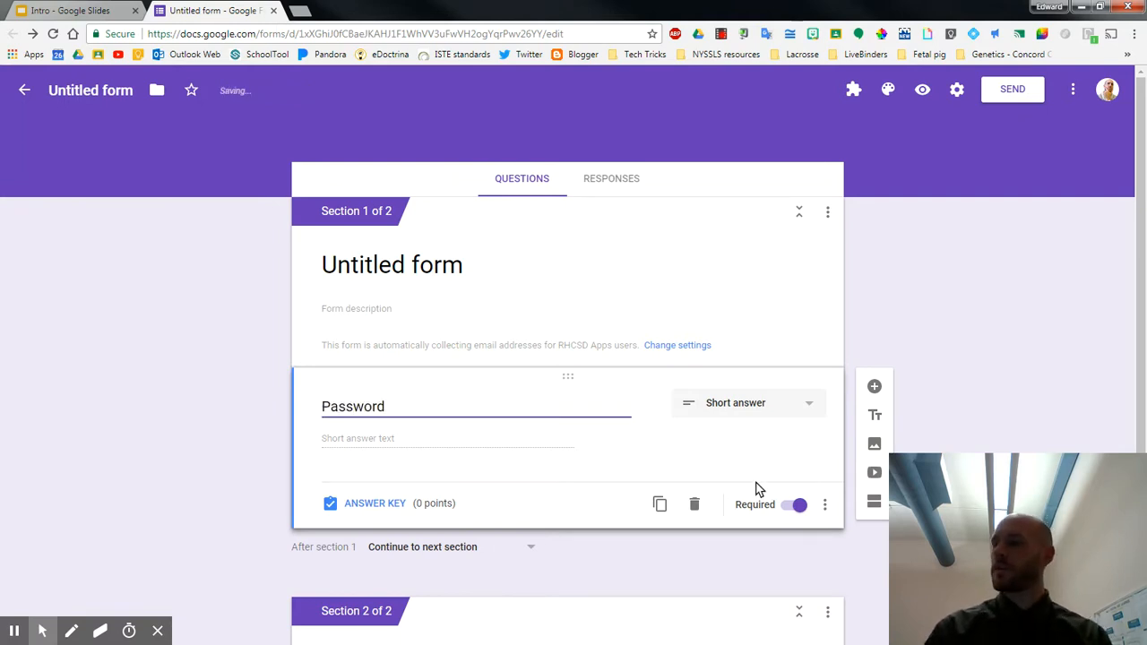
Add response validation to the Password question requiring text that contains the chosen password
click(830, 508)
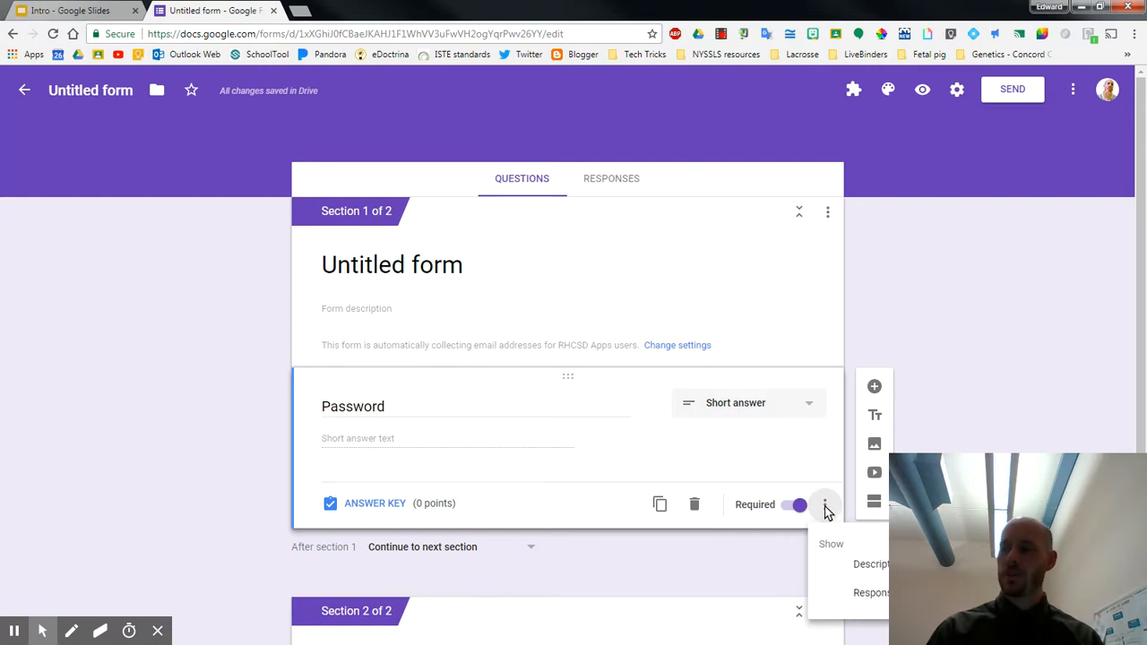
click(864, 595)
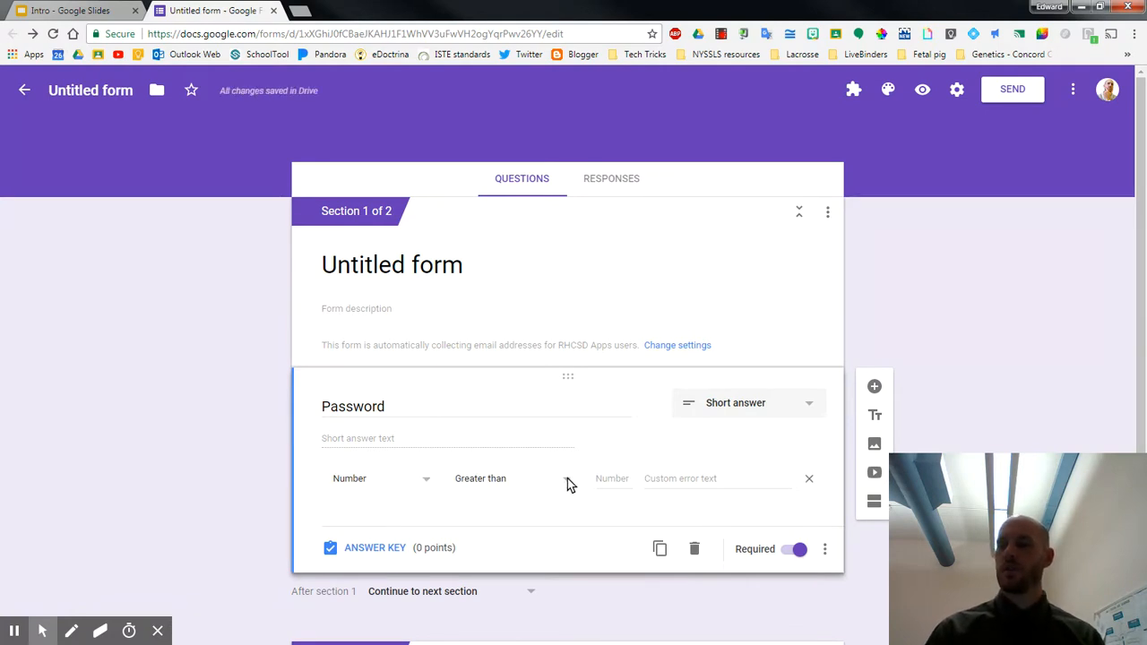
click(426, 484)
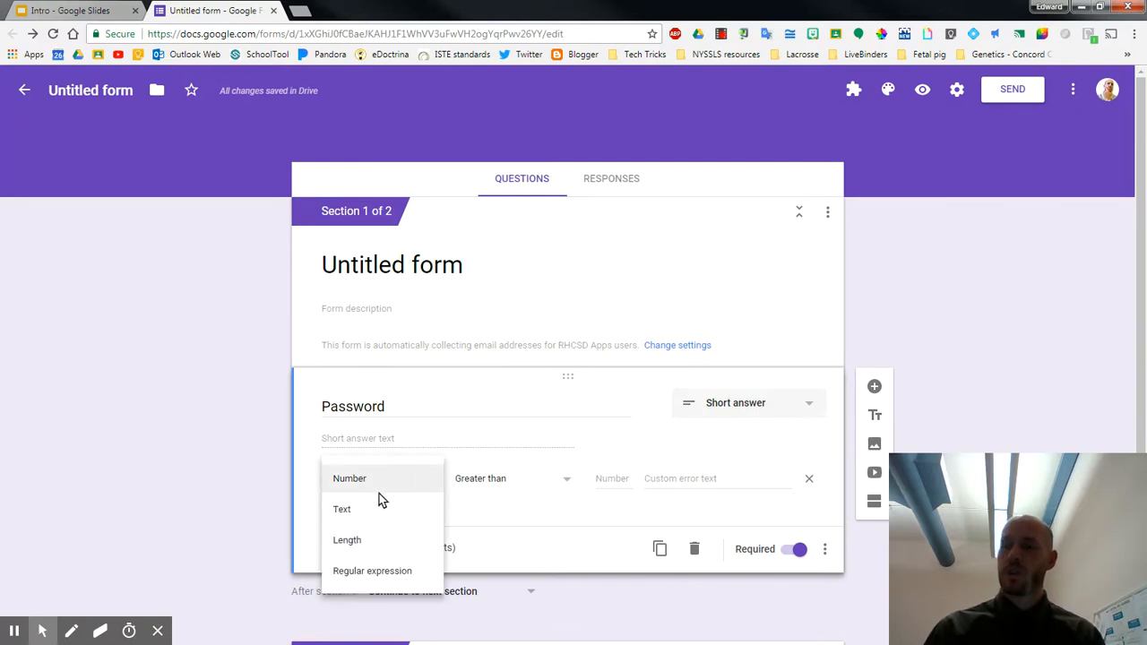
click(356, 511)
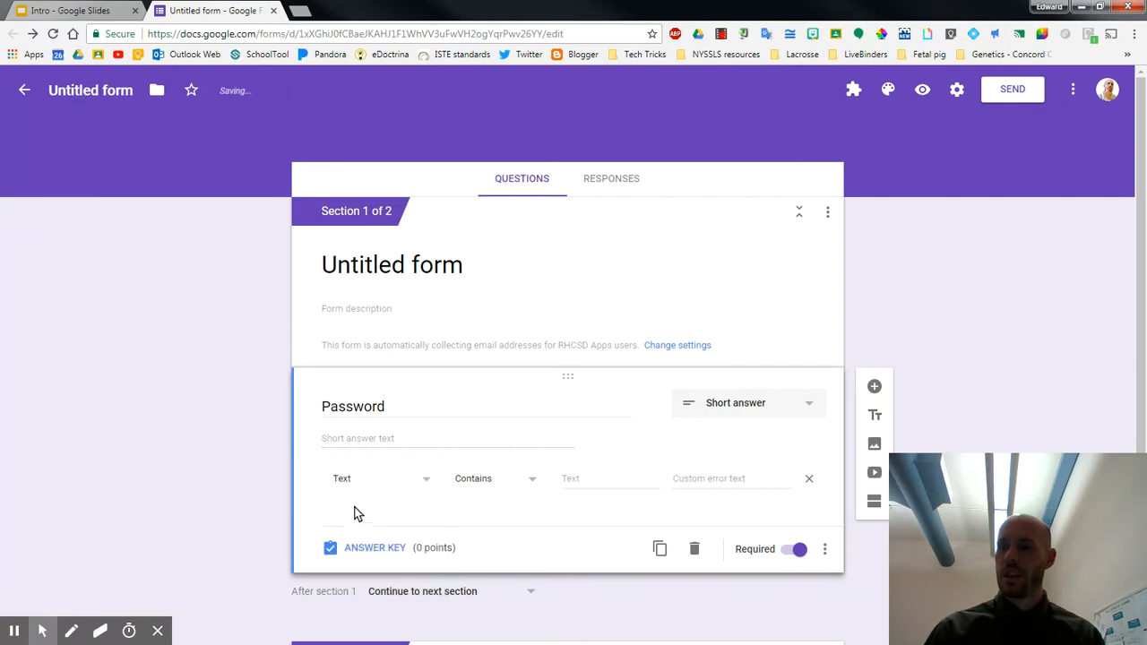
click(581, 478)
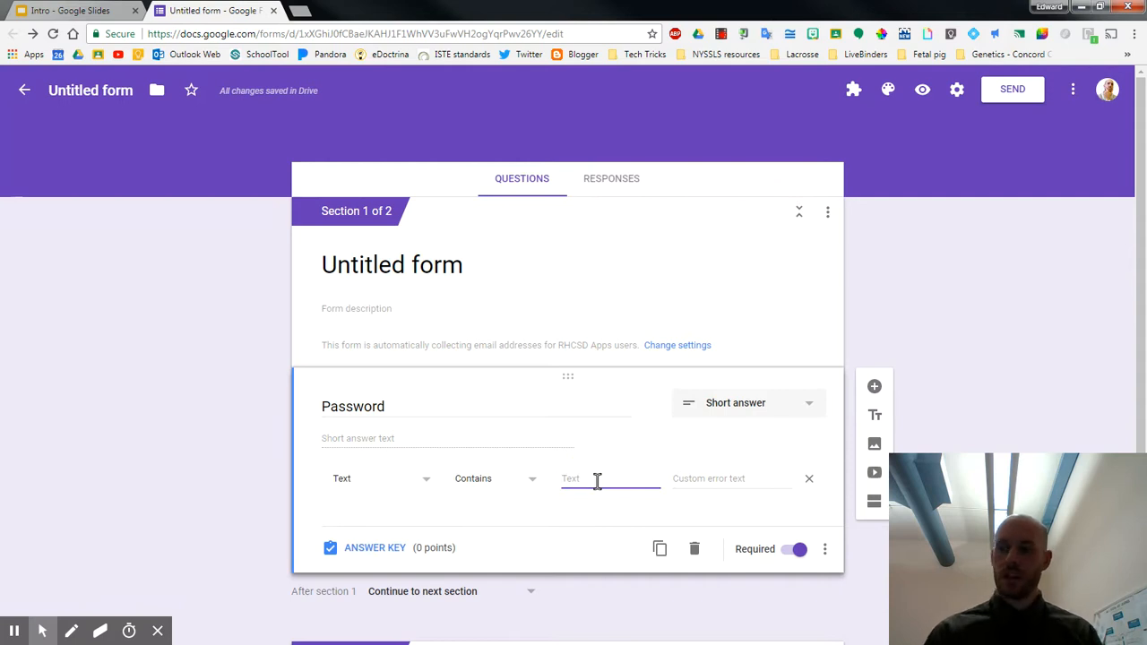
click(539, 478)
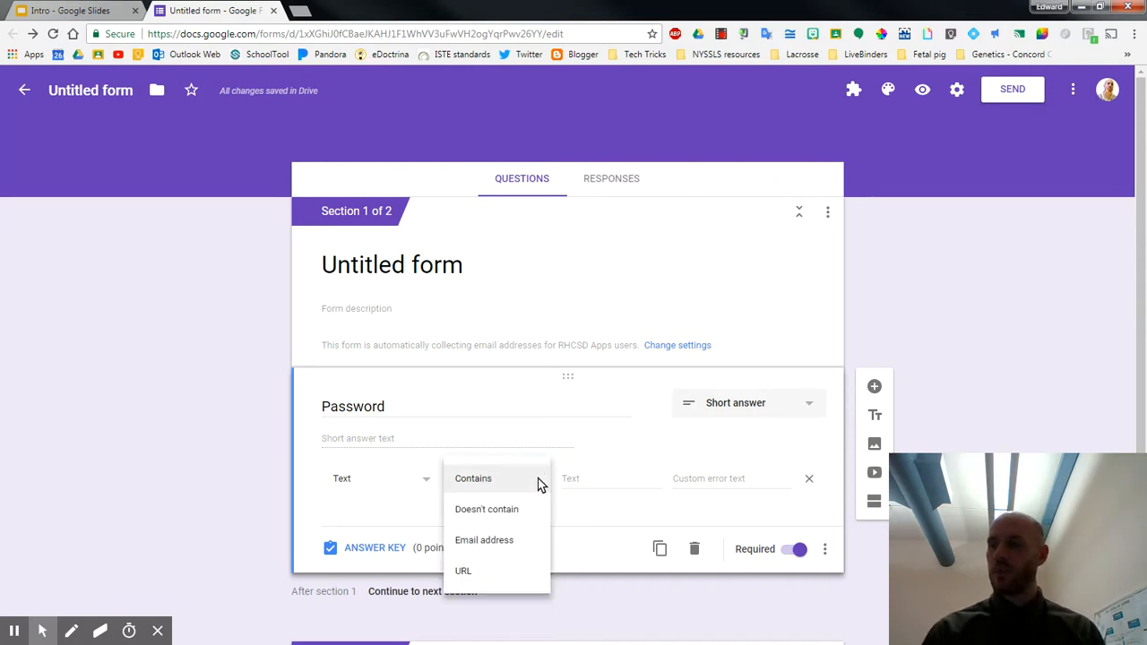
click(579, 480)
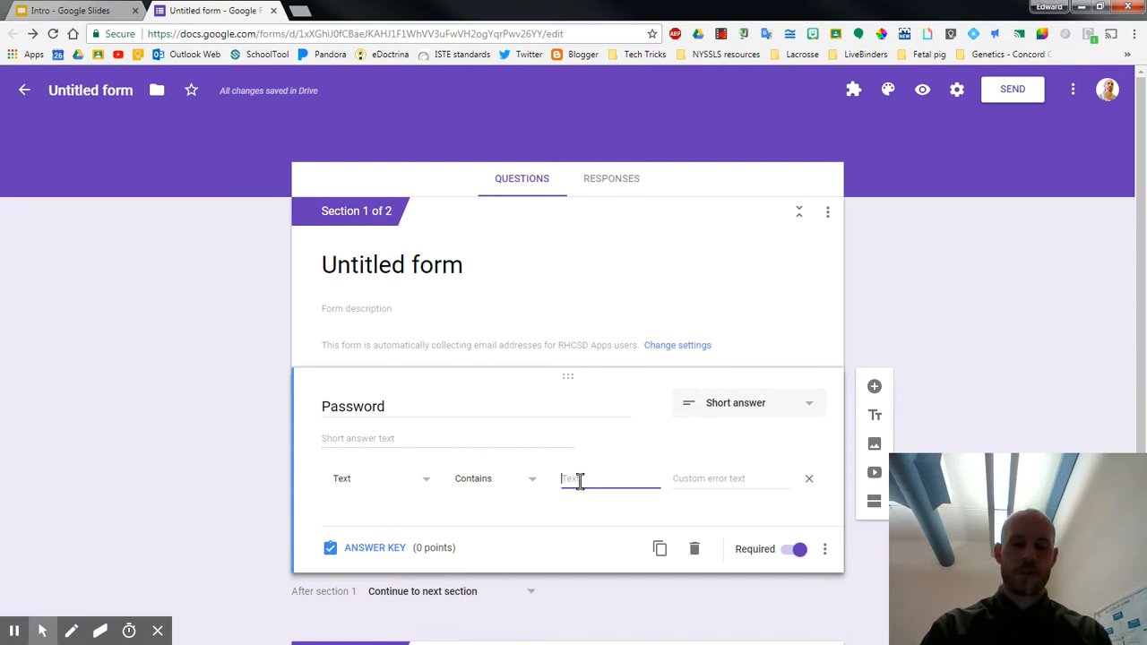
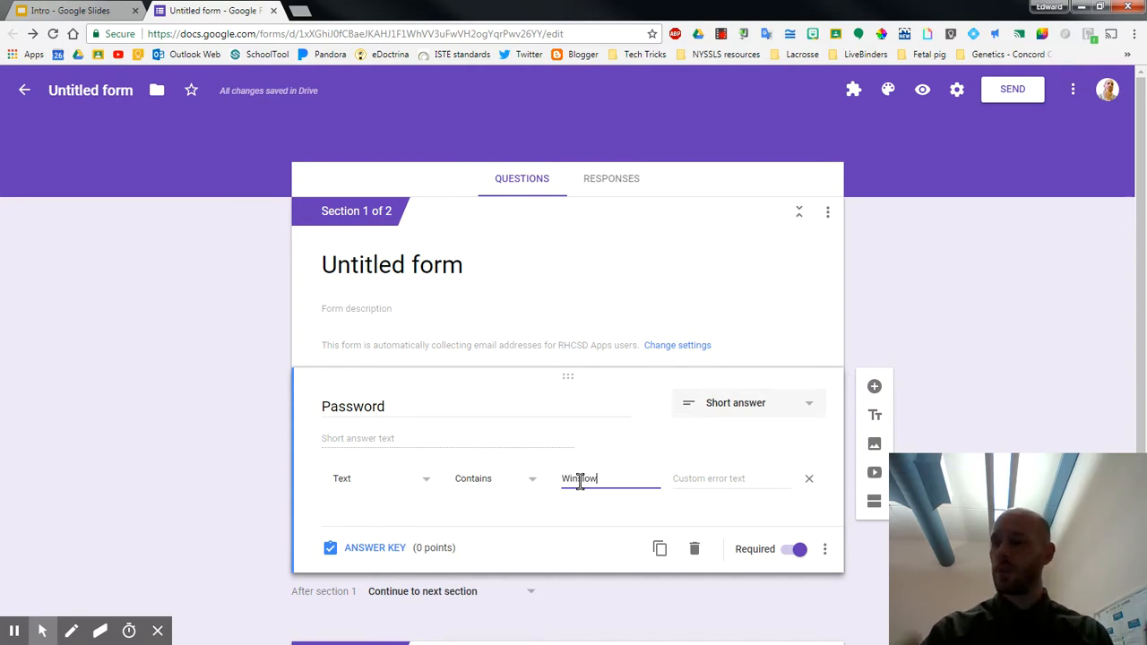
Set the custom error text of the Password question's validation to "Try again"
click(715, 478)
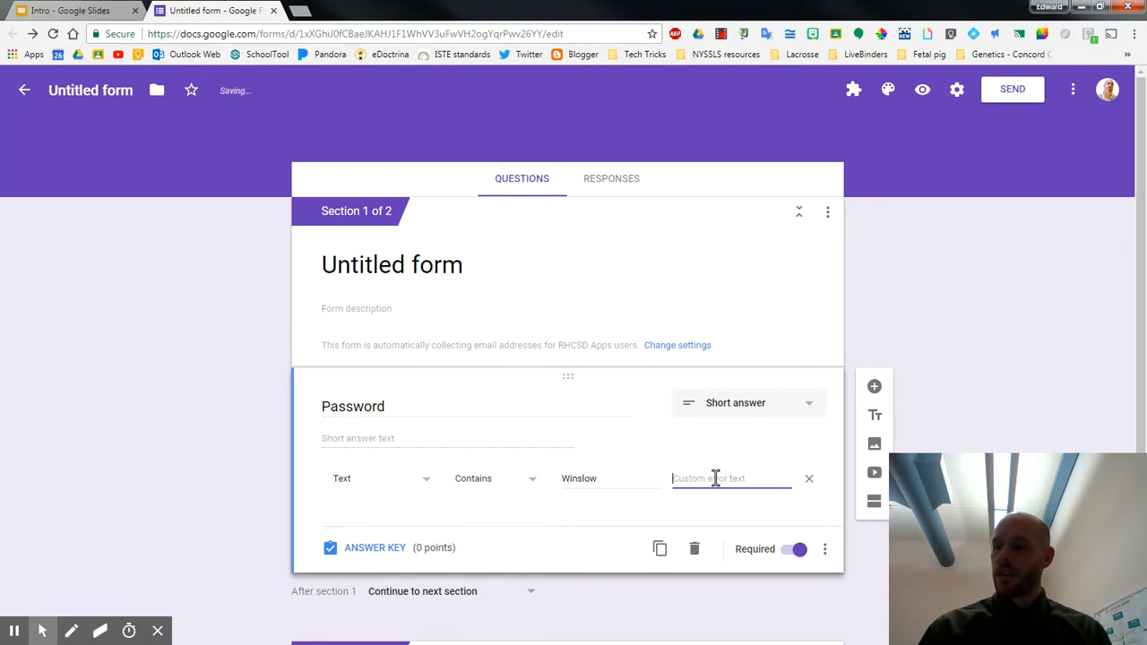
text(T)
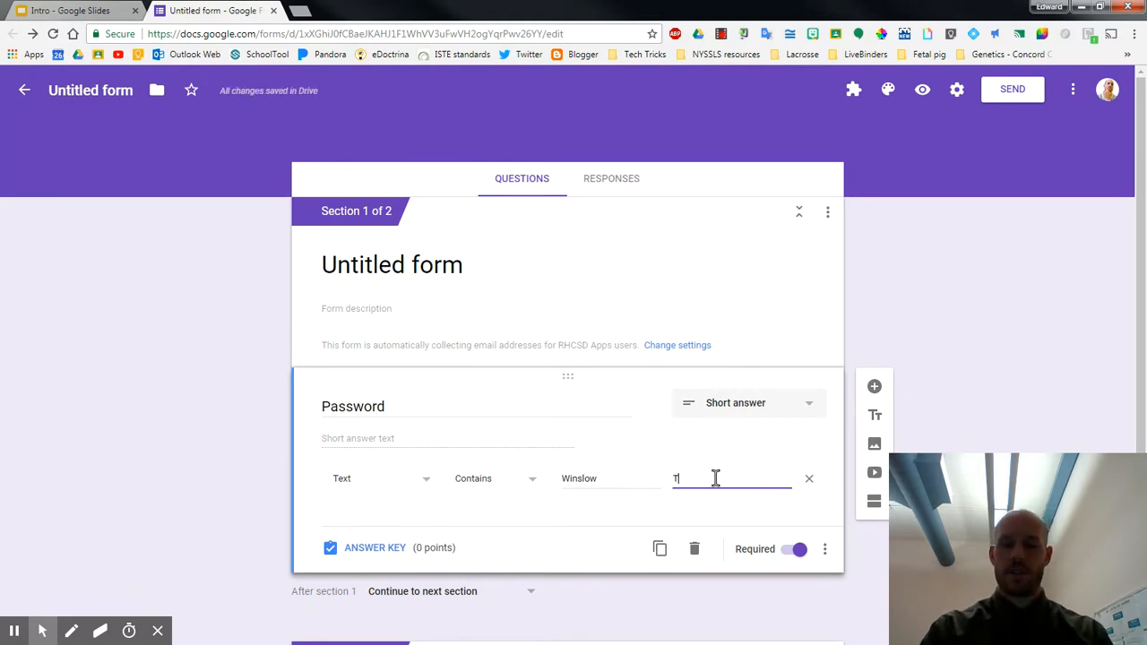
text(ry again)
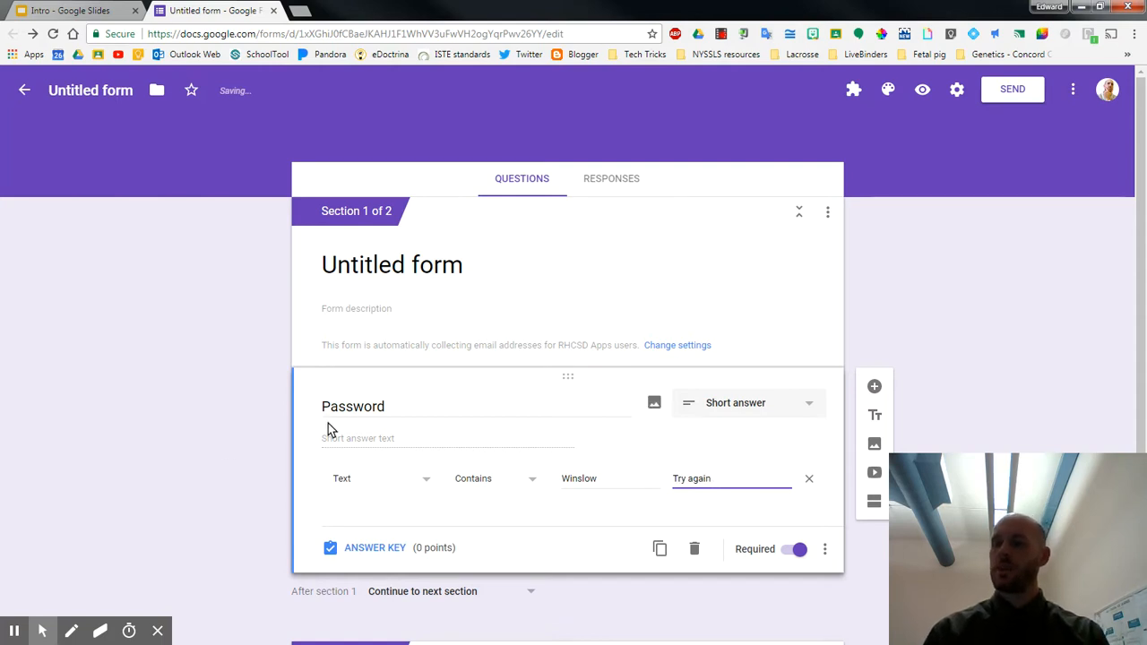
click(301, 417)
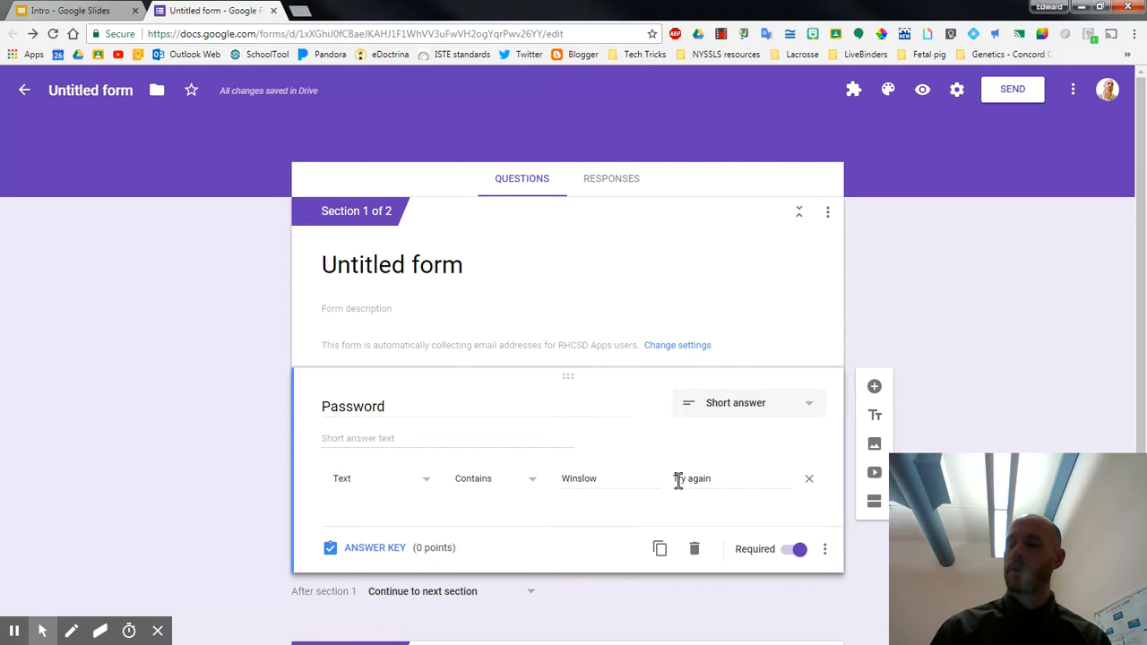
drag(676, 480, 711, 475)
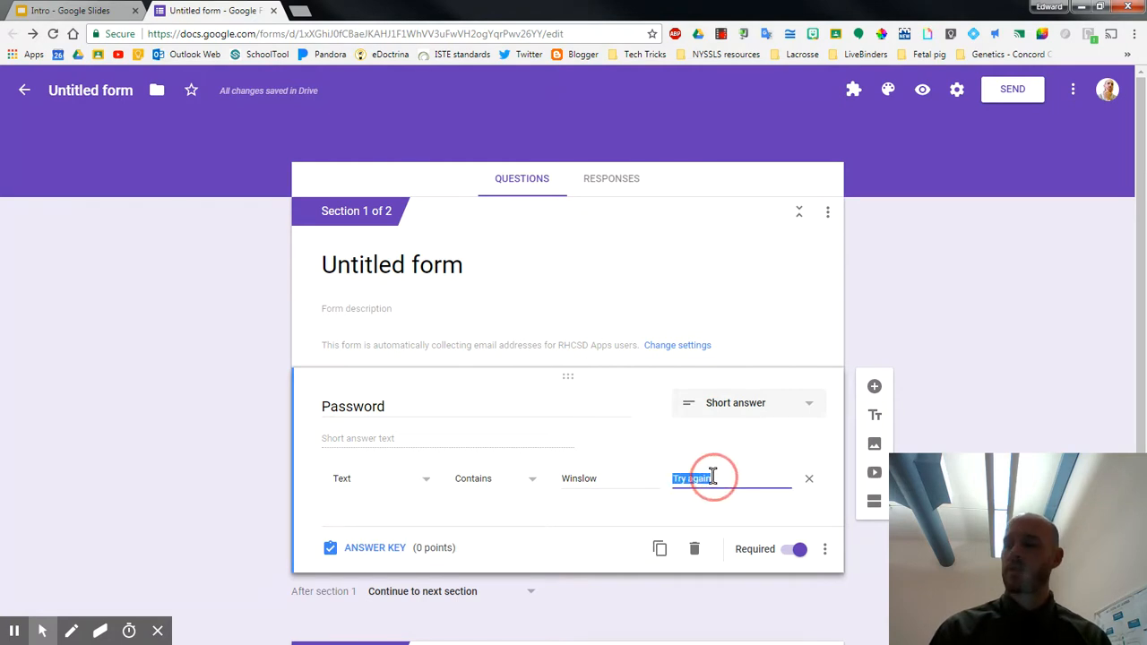
click(711, 476)
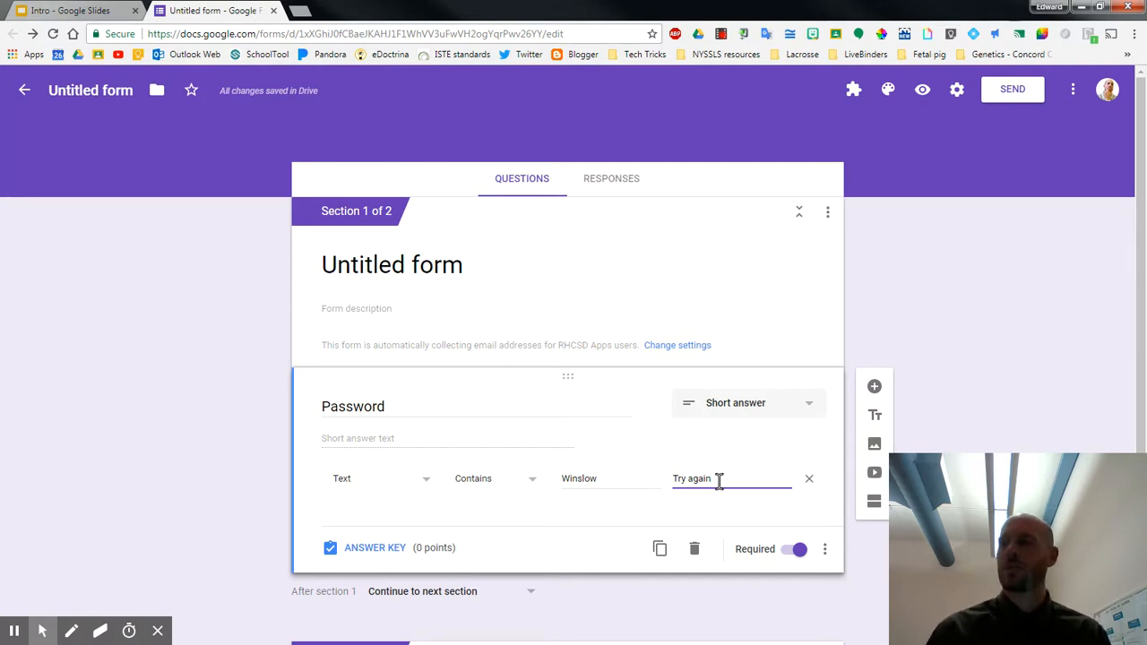
Preview the form and try to continue with the Password question left blank
click(918, 94)
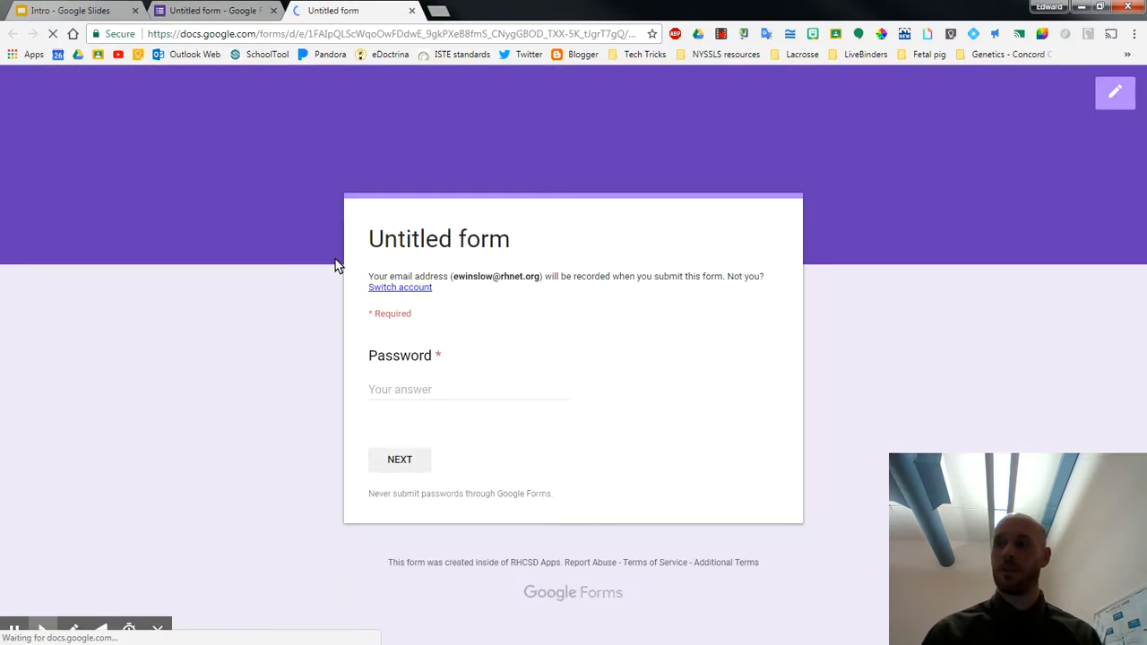
click(415, 386)
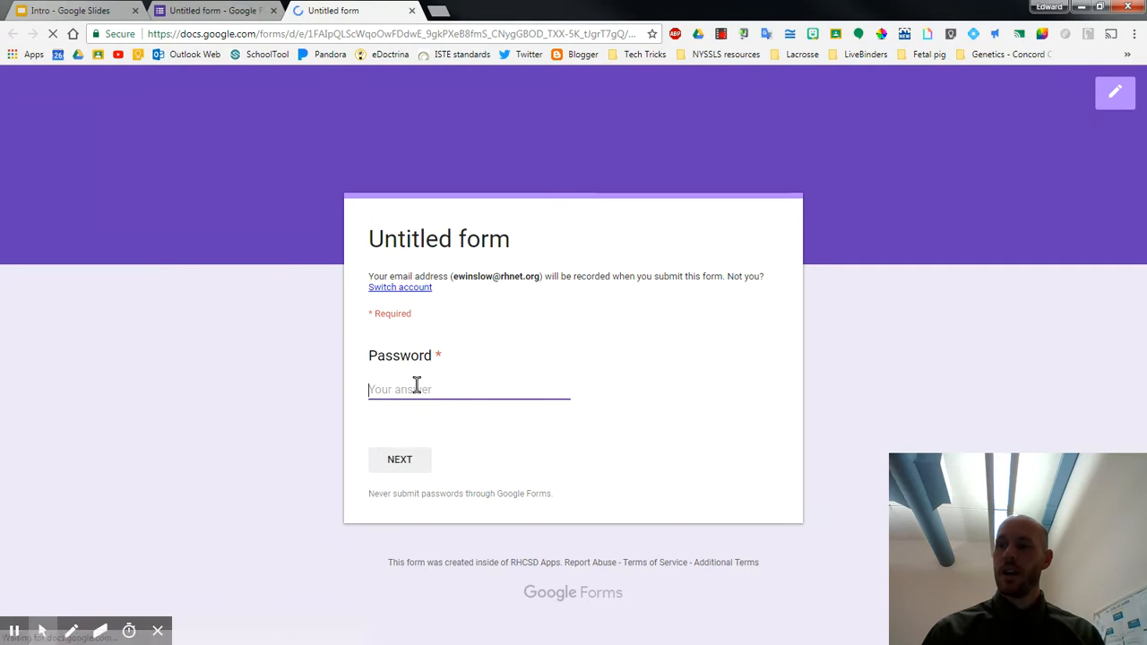
click(399, 462)
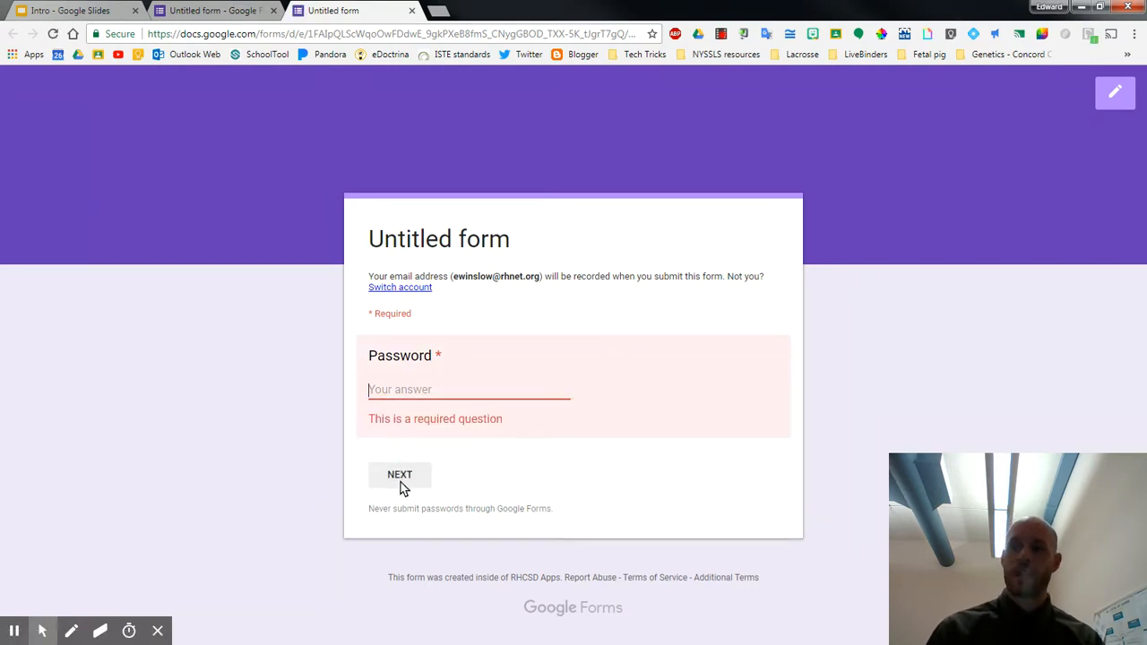
Enter an incorrect password in the form preview and try to continue to the next section
click(405, 387)
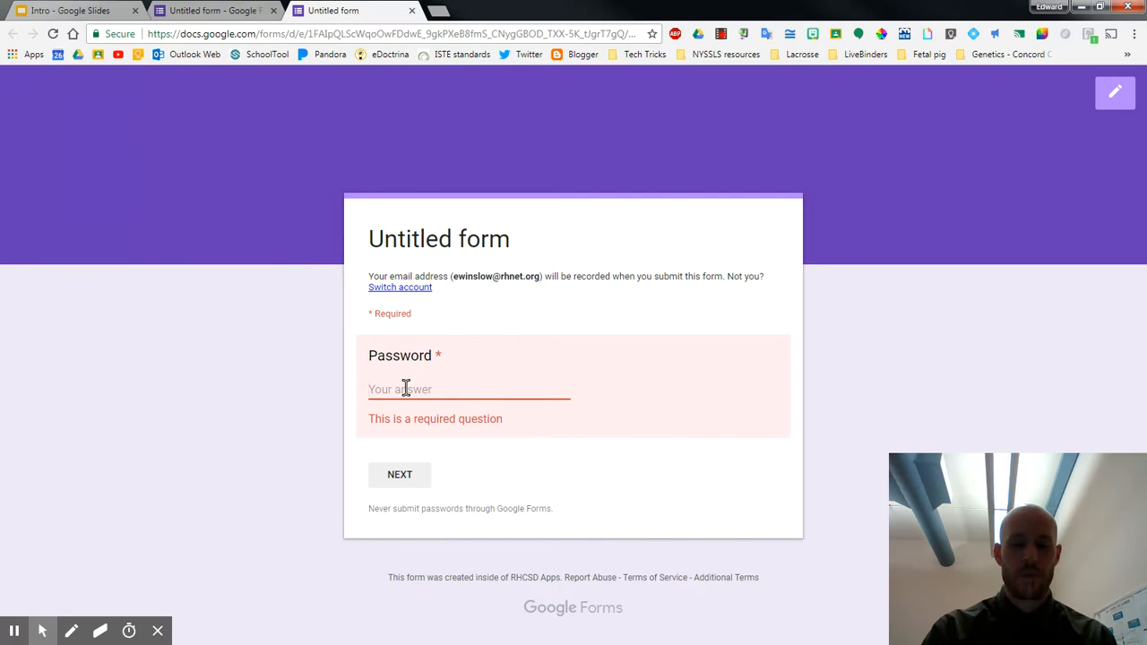
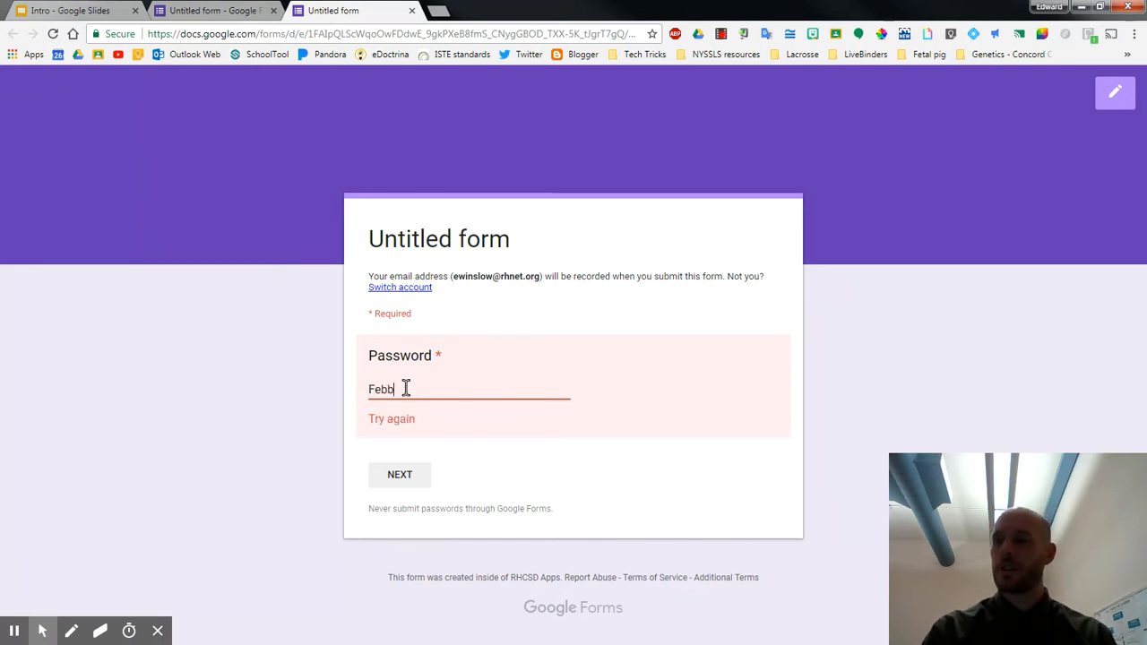
click(445, 423)
click(397, 472)
click(402, 472)
Replace the preview answer with the password in all lowercase and try to continue
double_click(431, 386)
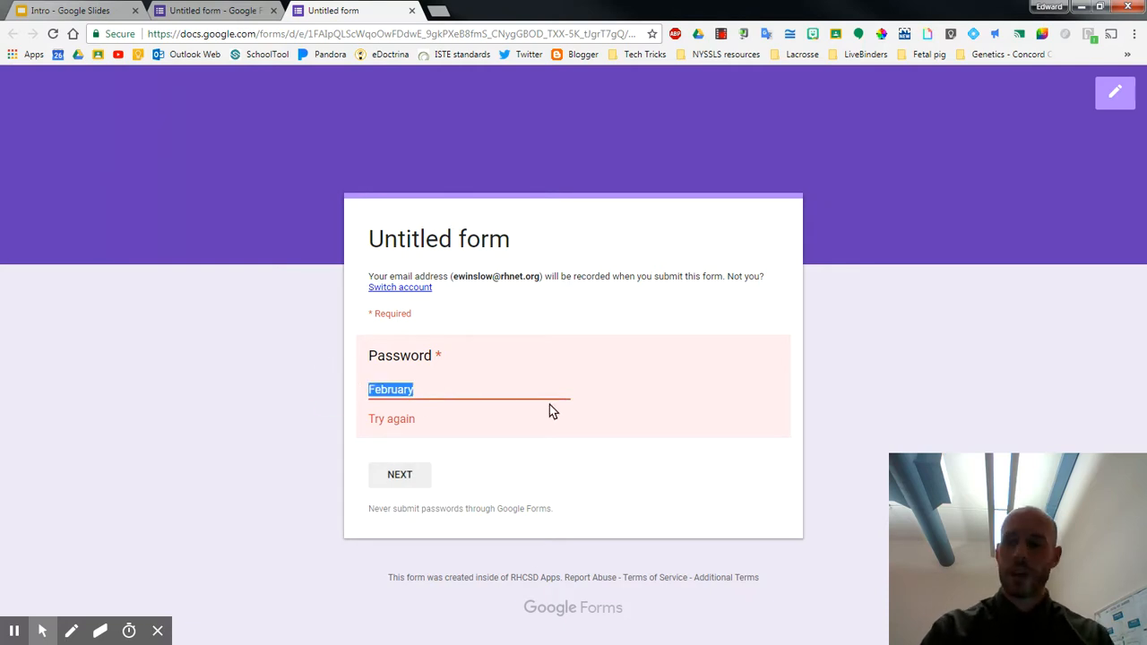
click(401, 474)
click(398, 473)
Enter the correctly capitalized password, continue to the second section, and close the form preview
double_click(408, 391)
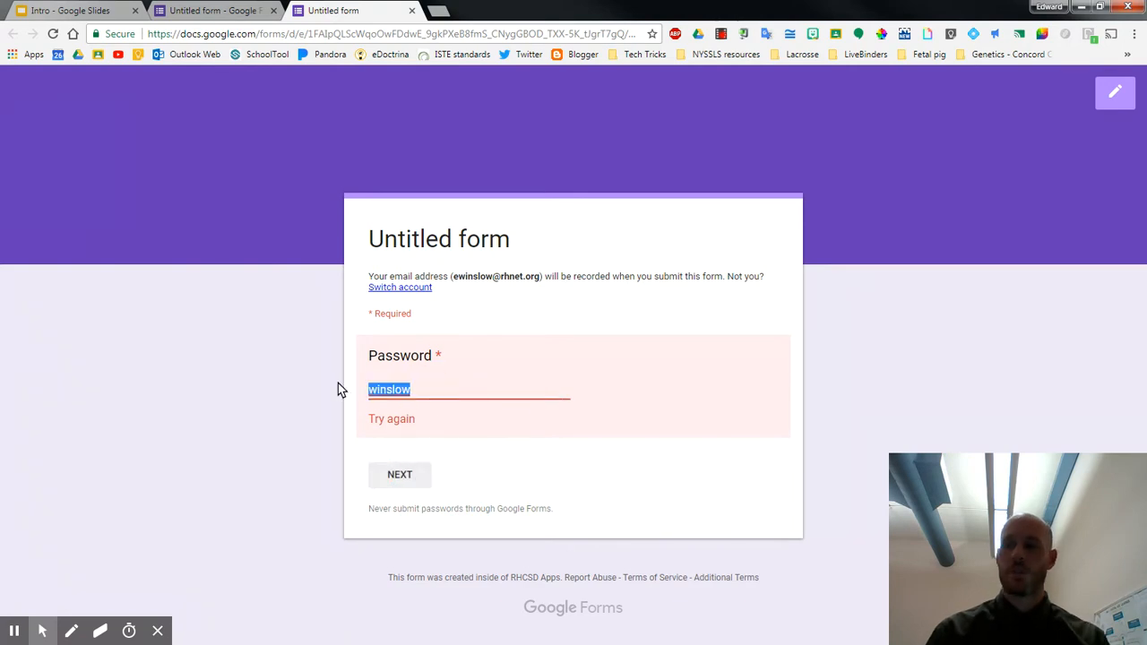
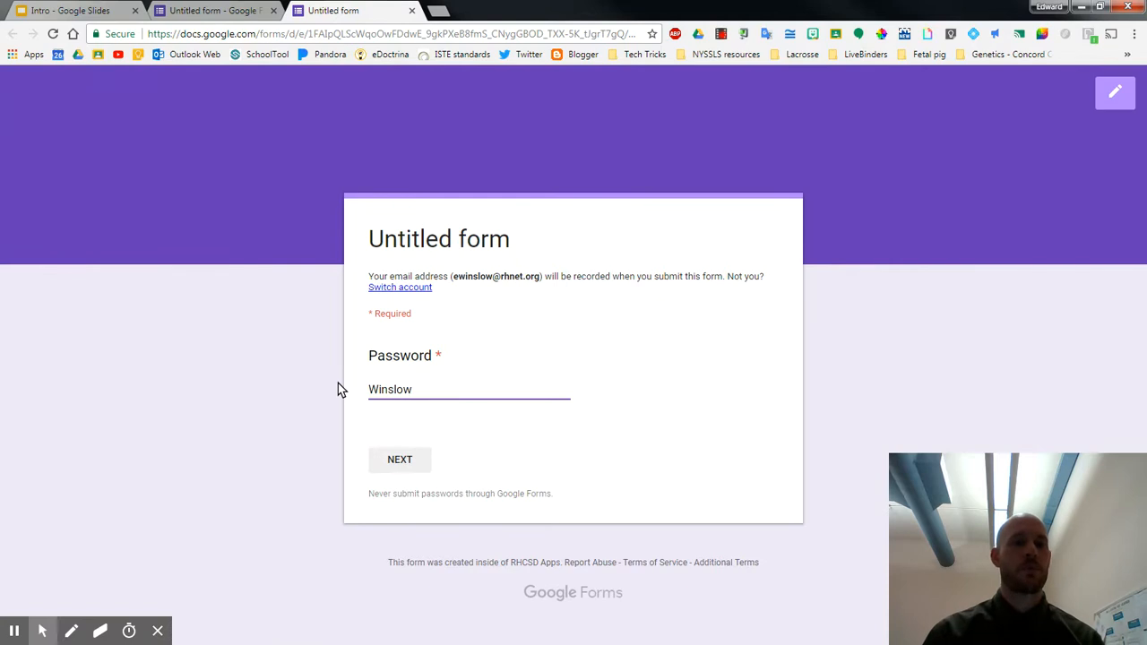
click(400, 459)
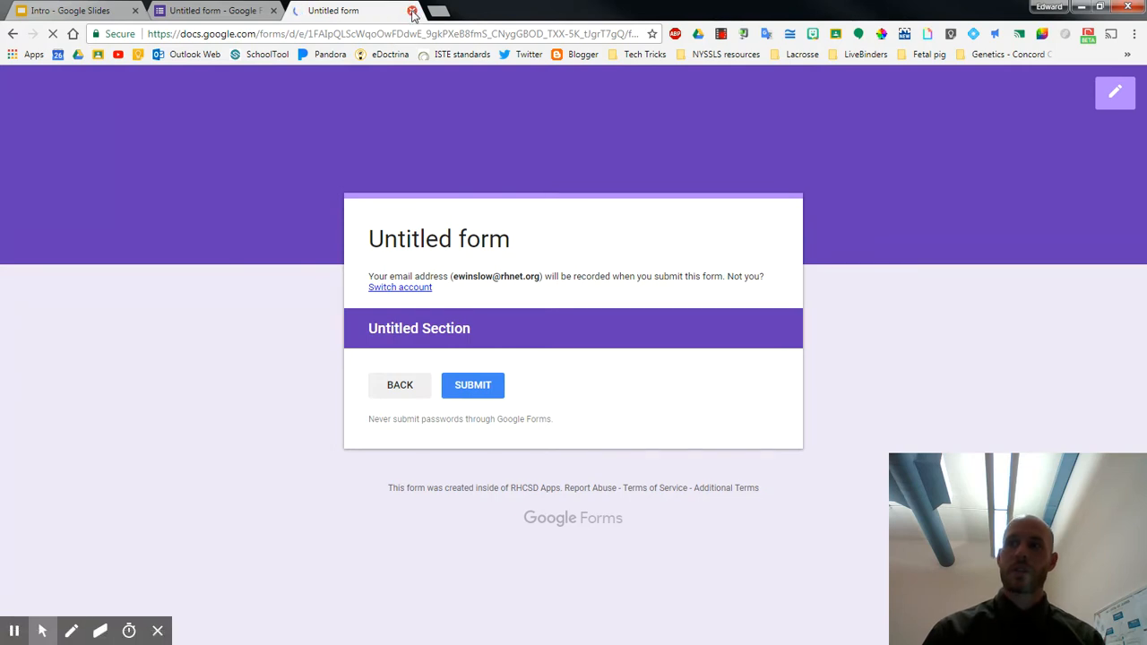
key(ctrl+w)
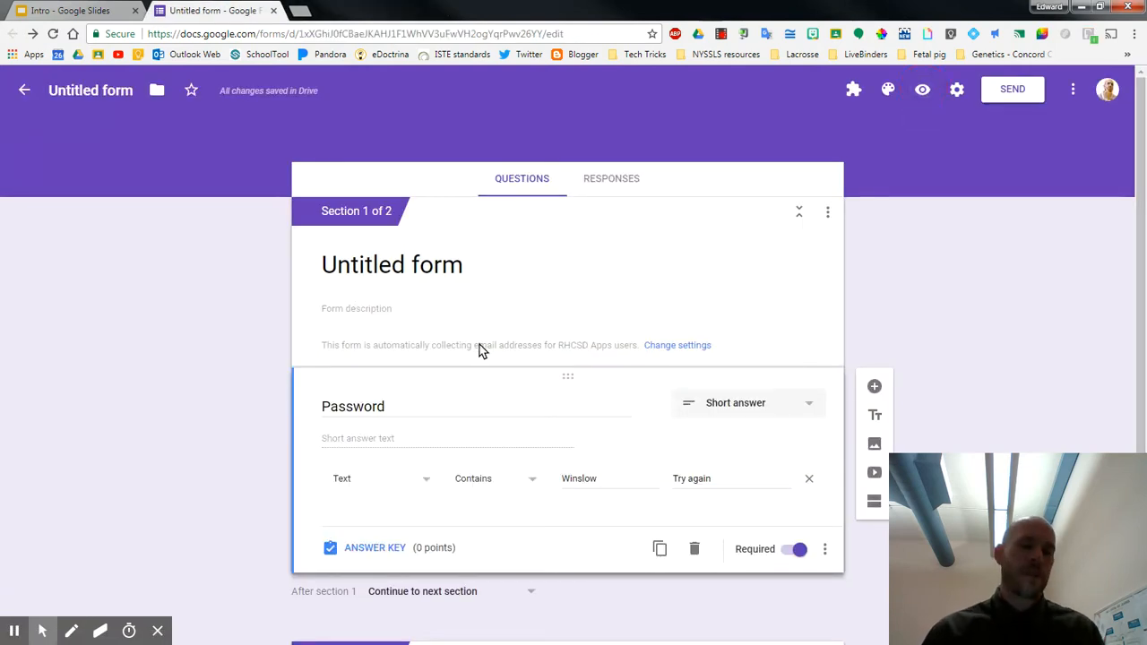